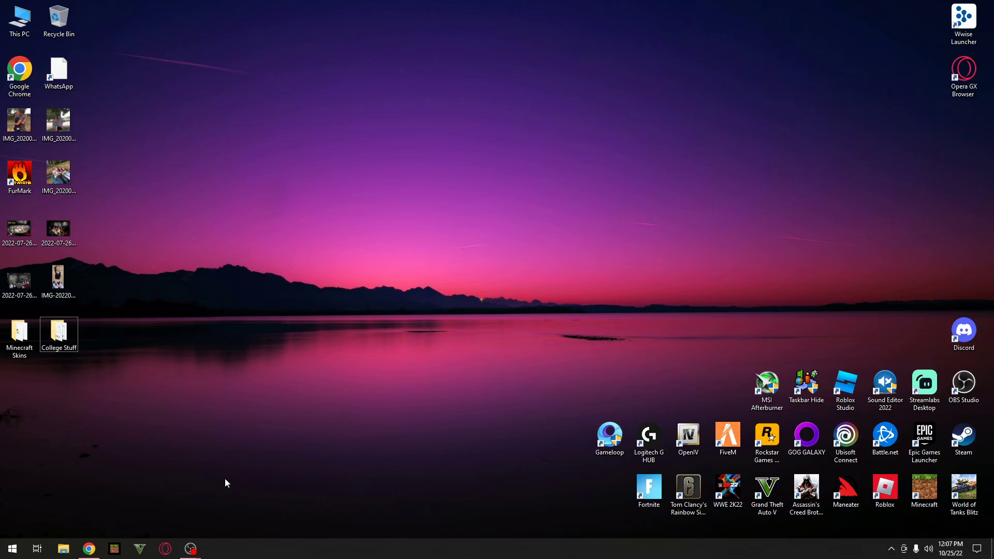
- Search for "task" and open Task Manager
left_click(12, 549)
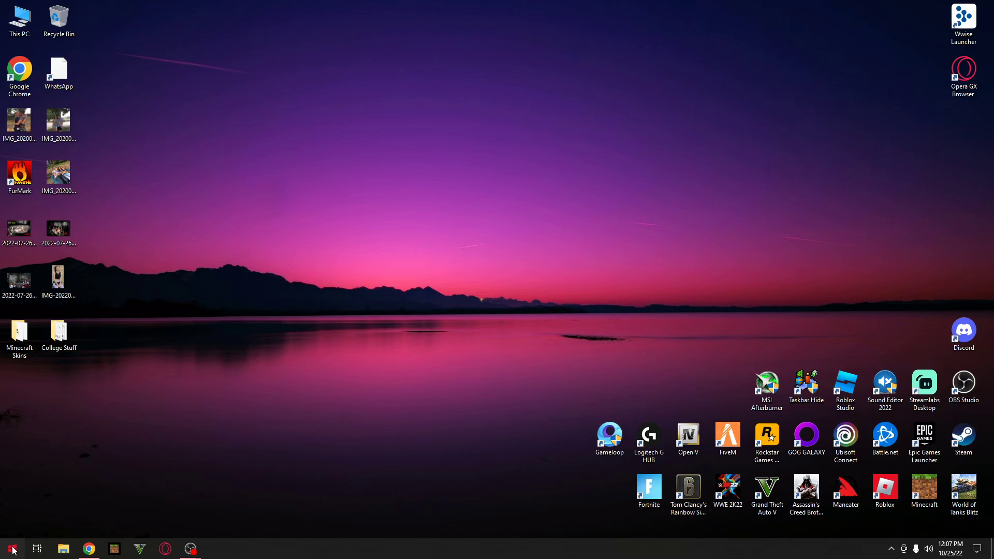
type("task")
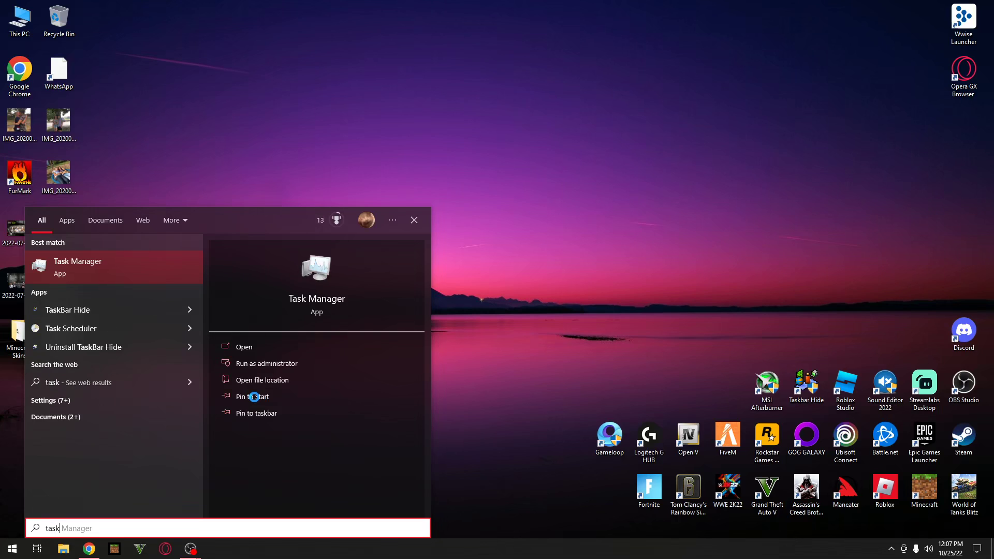
key("Return")
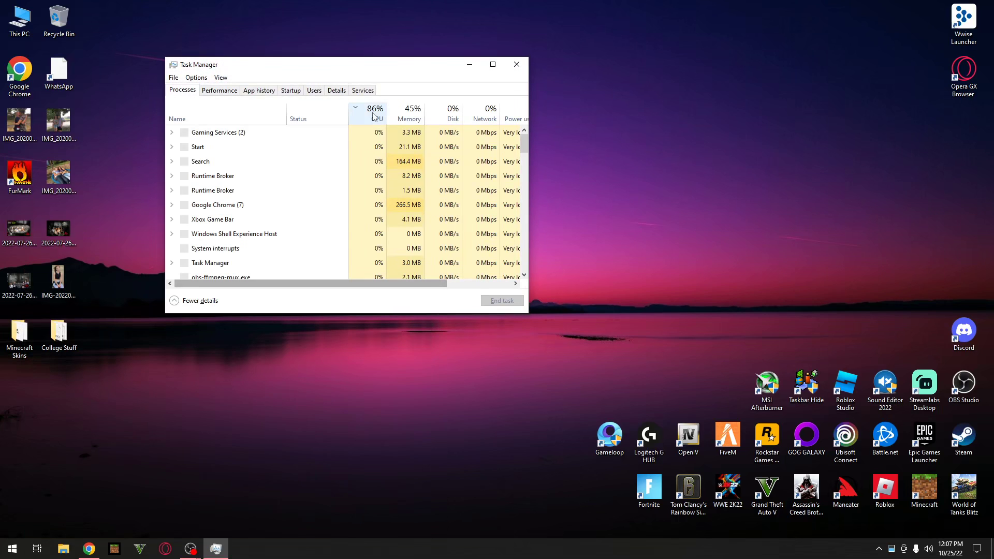
- Review the running processes by CPU usage, highlight the OBS Studio process, and close Task Manager
left_click(358, 112)
left_click(359, 113)
left_click(358, 113)
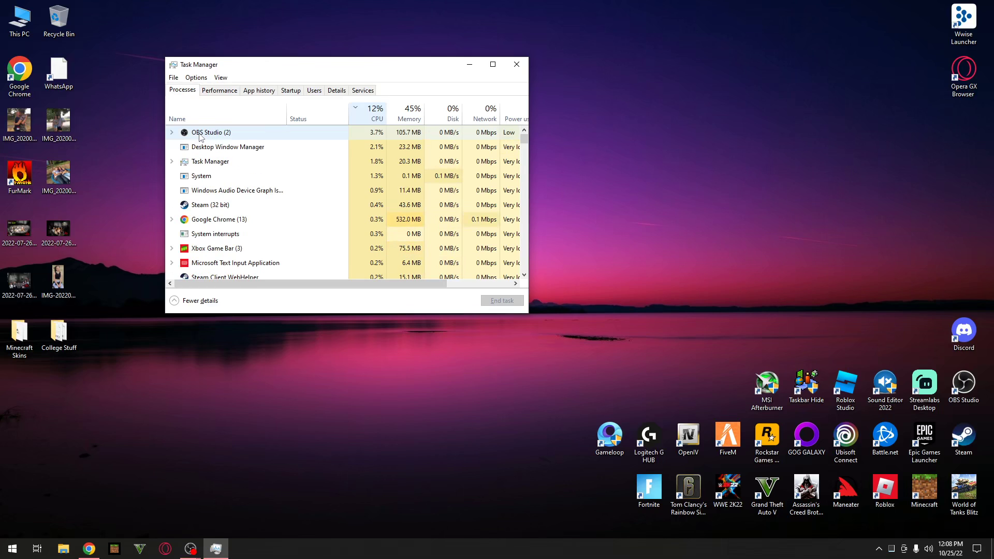
left_click(206, 135)
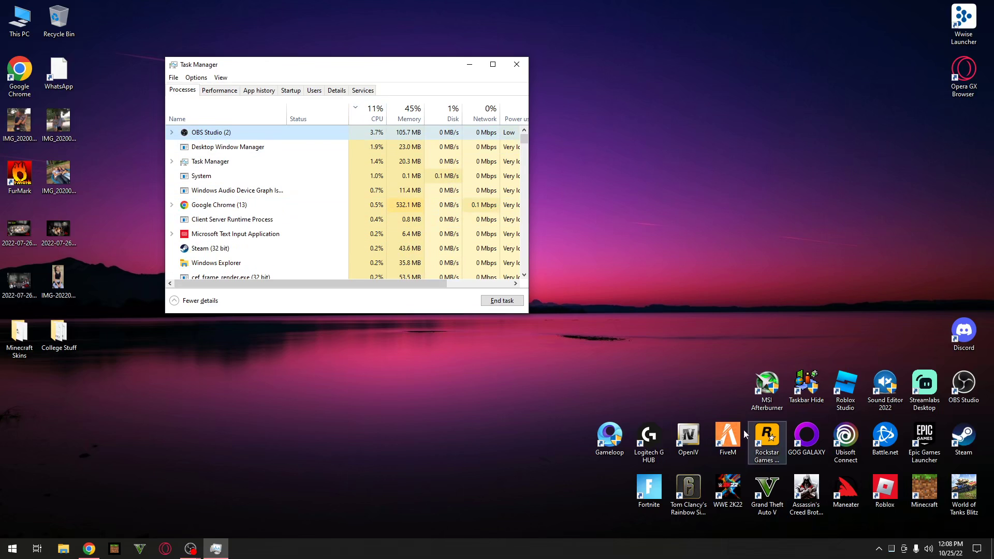
left_click(517, 64)
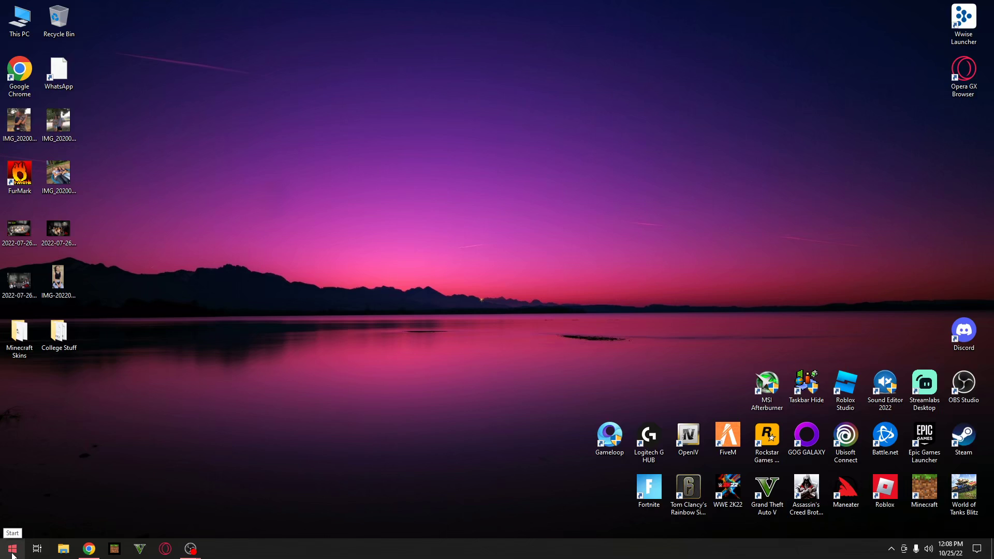
- Open Device Manager
right_click(12, 553)
left_click(14, 553)
left_click(14, 554)
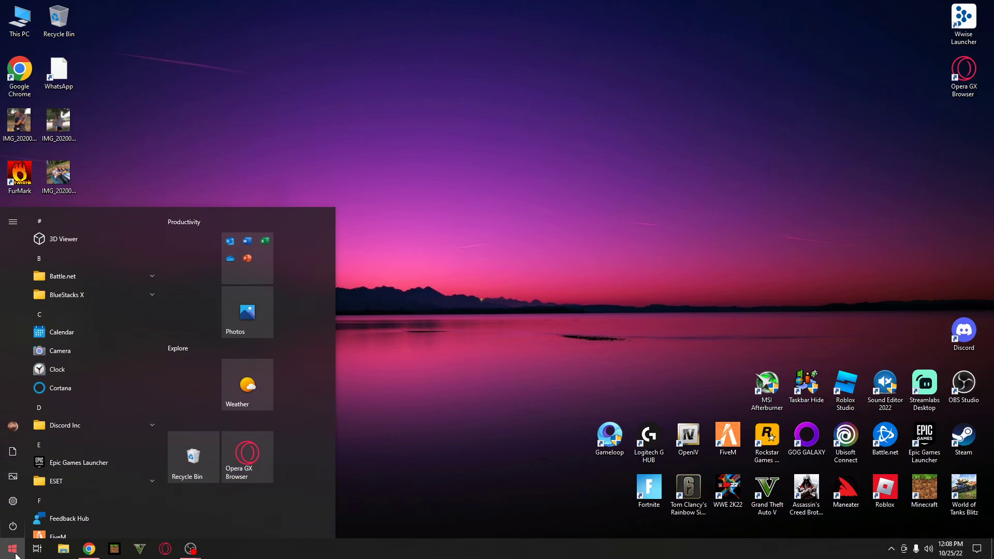
right_click(15, 554)
left_click(14, 550)
right_click(17, 546)
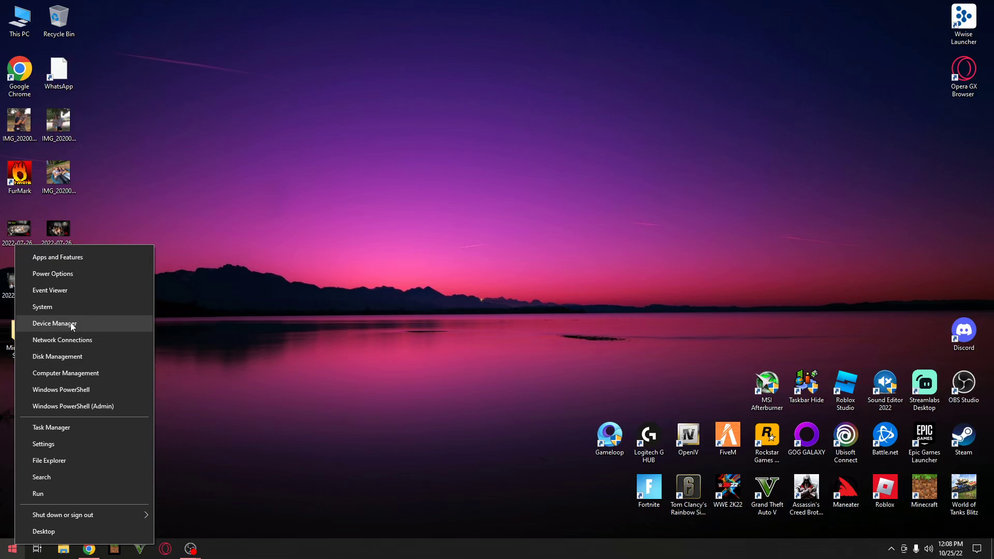
left_click(72, 325)
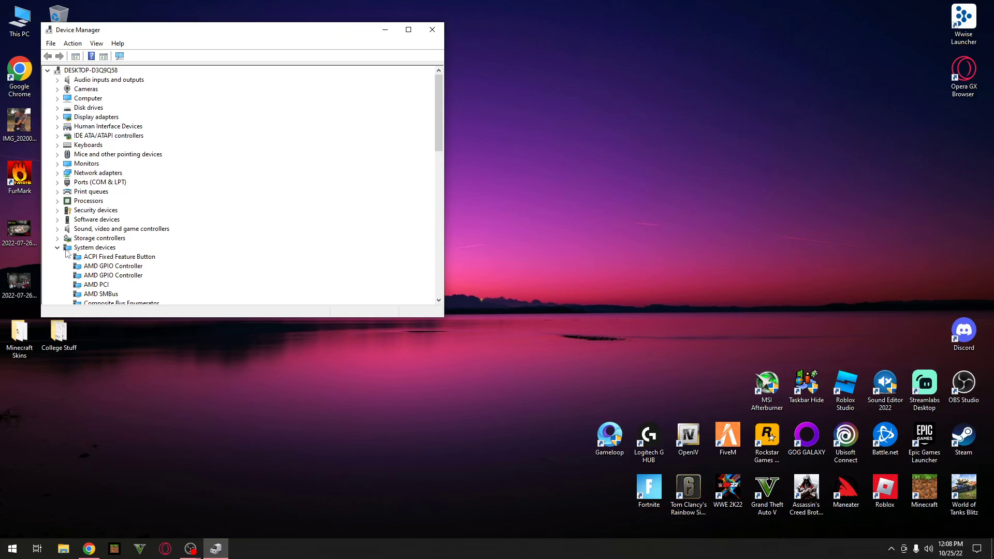
- Locate and select the High precision event timer in the System devices category
scroll(67, 251, "down", 2)
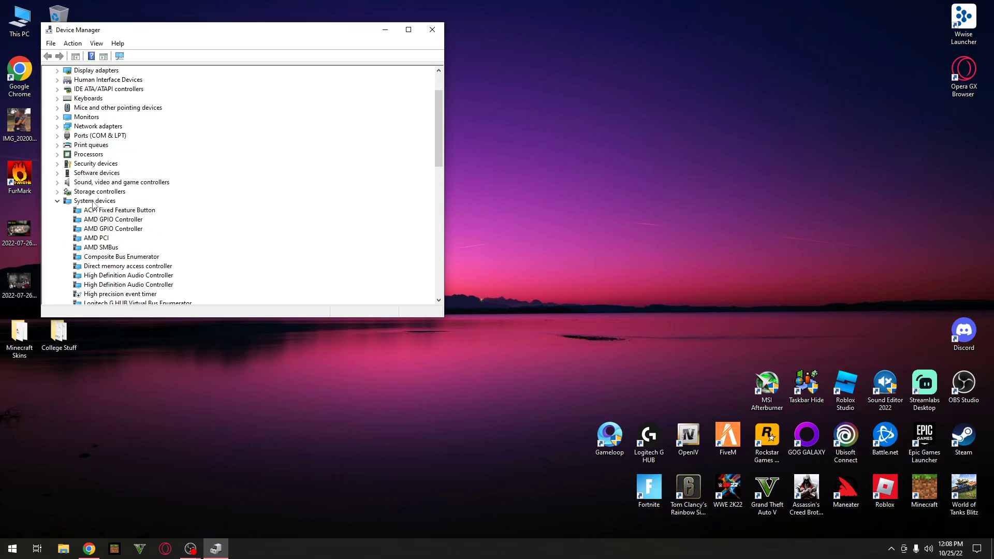
scroll(106, 220, "down", 2)
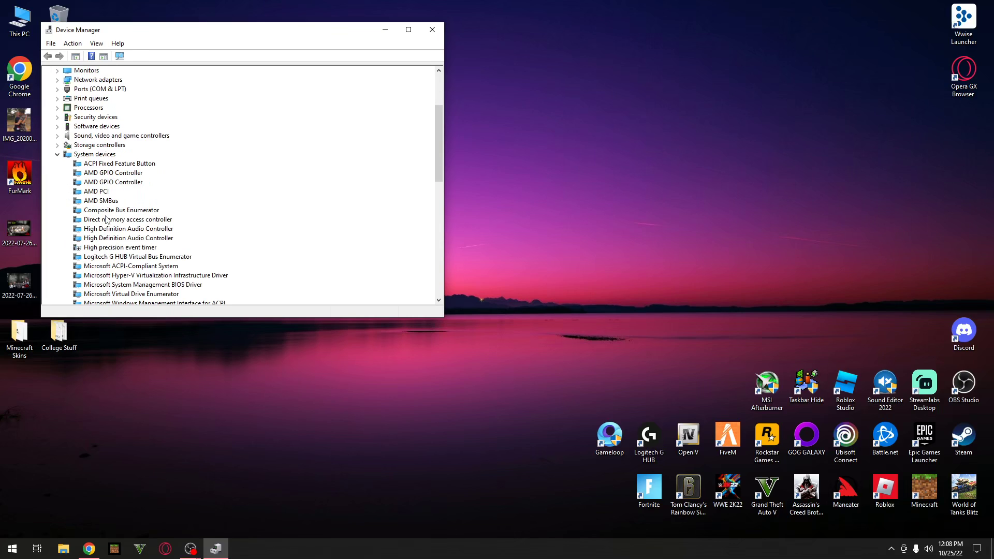
left_click(111, 252)
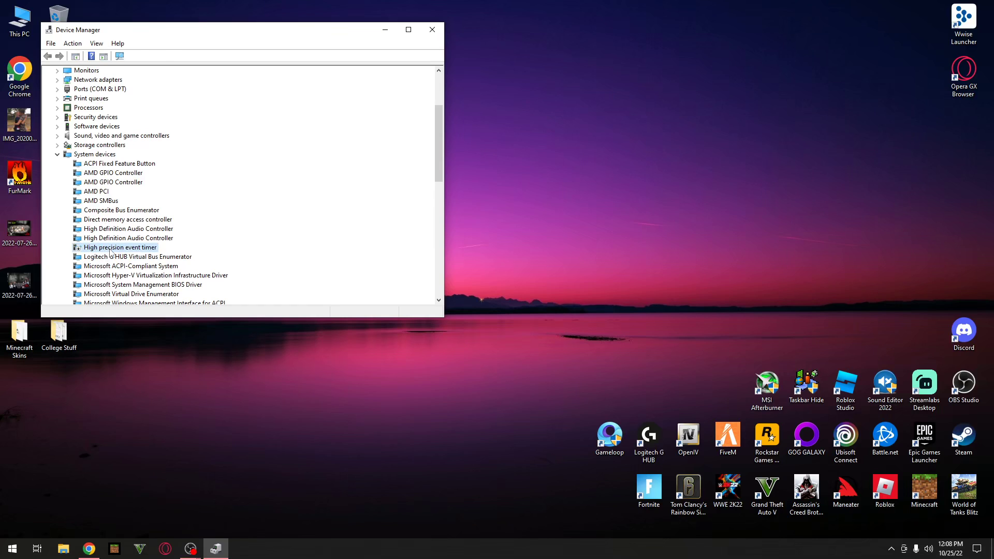
- Bring up Device Manager again and reselect the High precision event timer under System devices
right_click(11, 549)
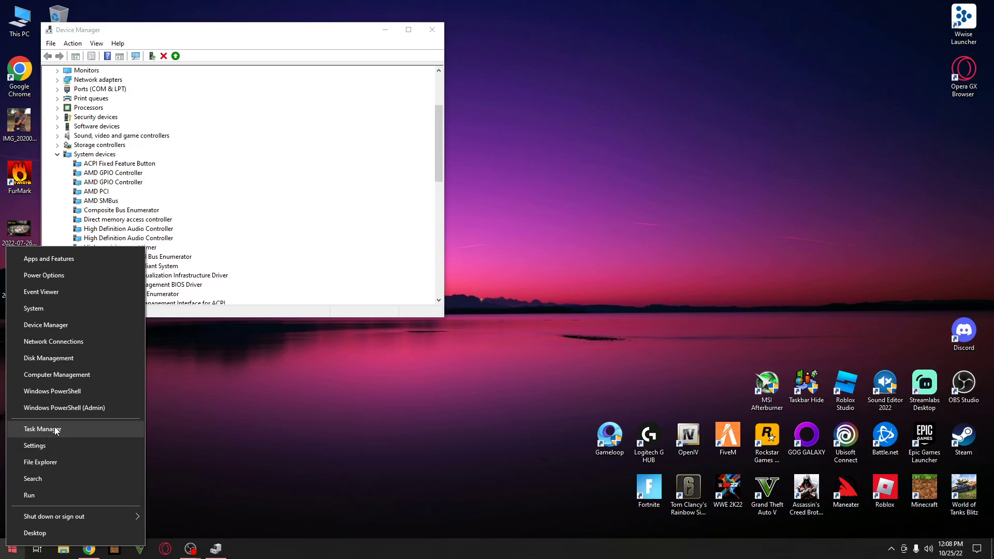
left_click(60, 326)
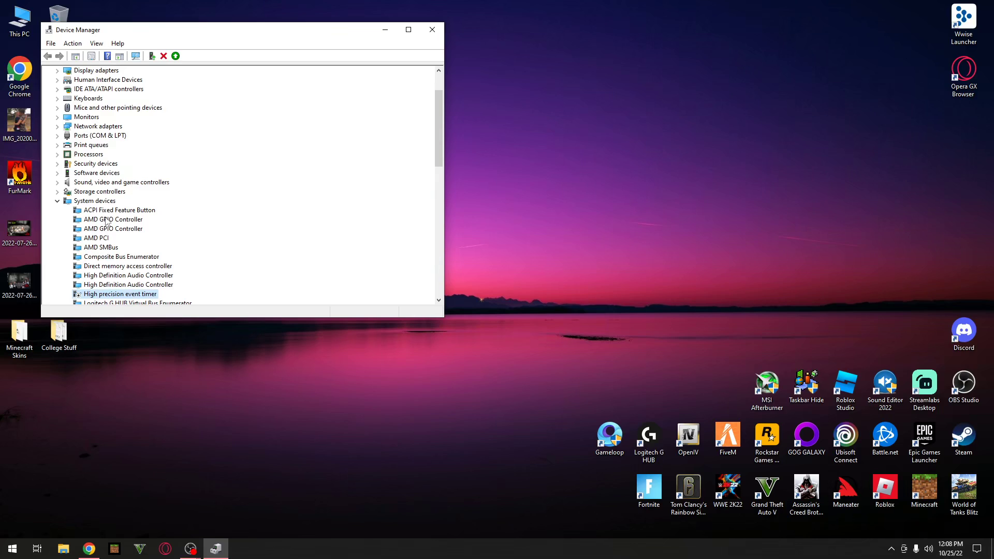
left_click(84, 203)
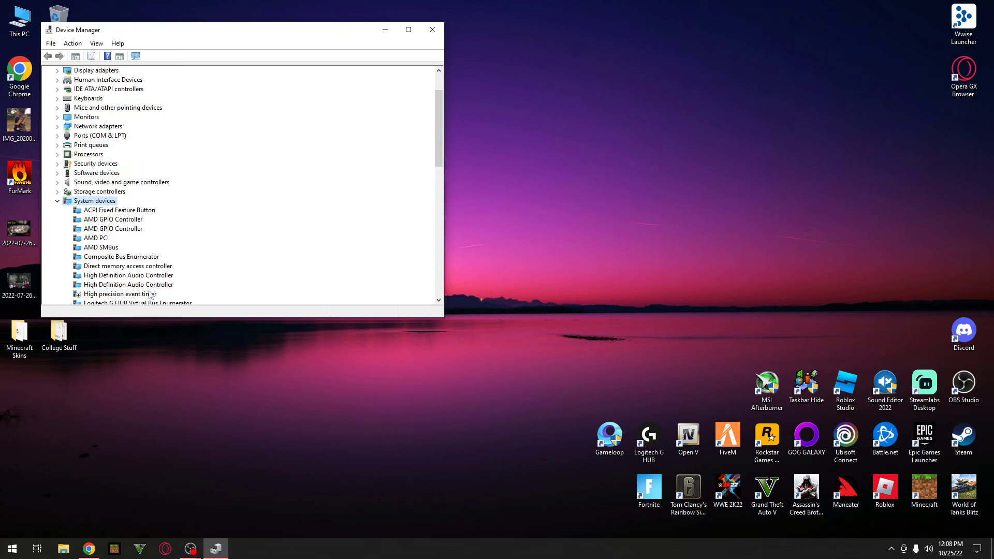
scroll(106, 292, "down", 2)
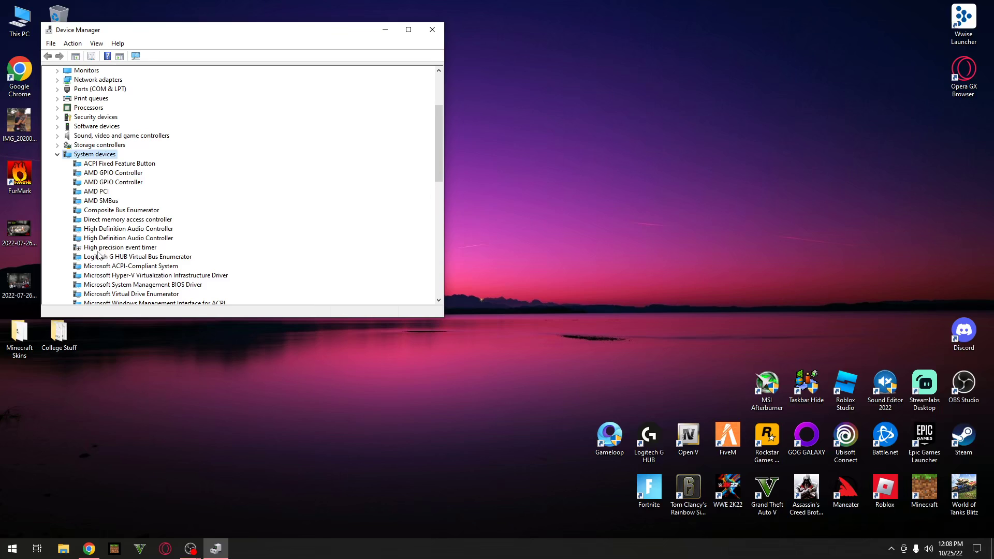
left_click(111, 247)
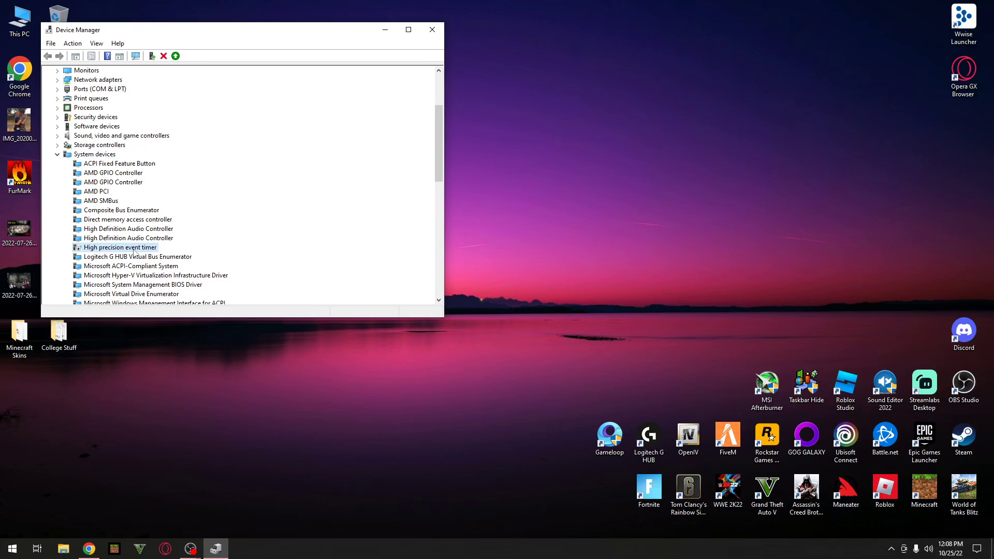
- Check the enable or disable command available for the High precision event timer, and close Device Manager
right_click(134, 249)
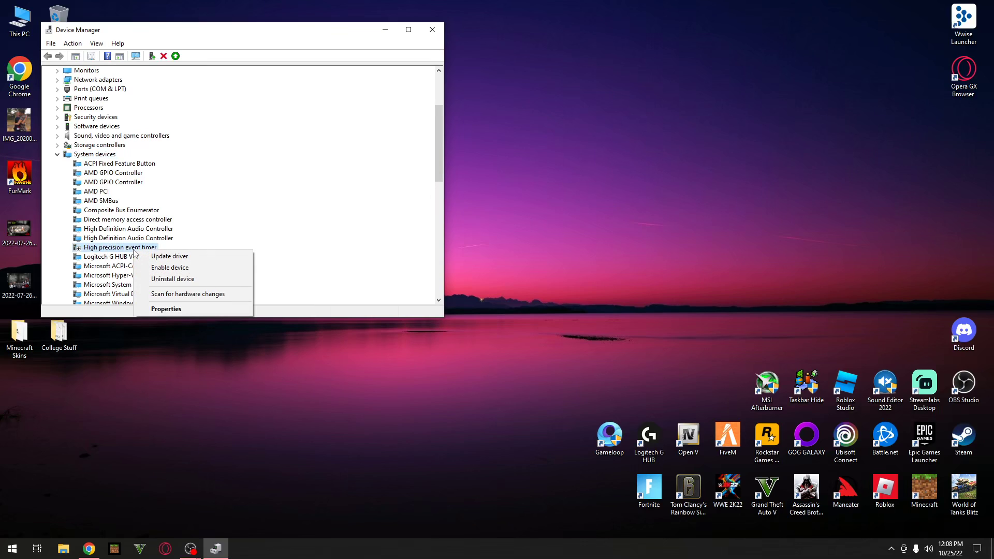
left_click(164, 269)
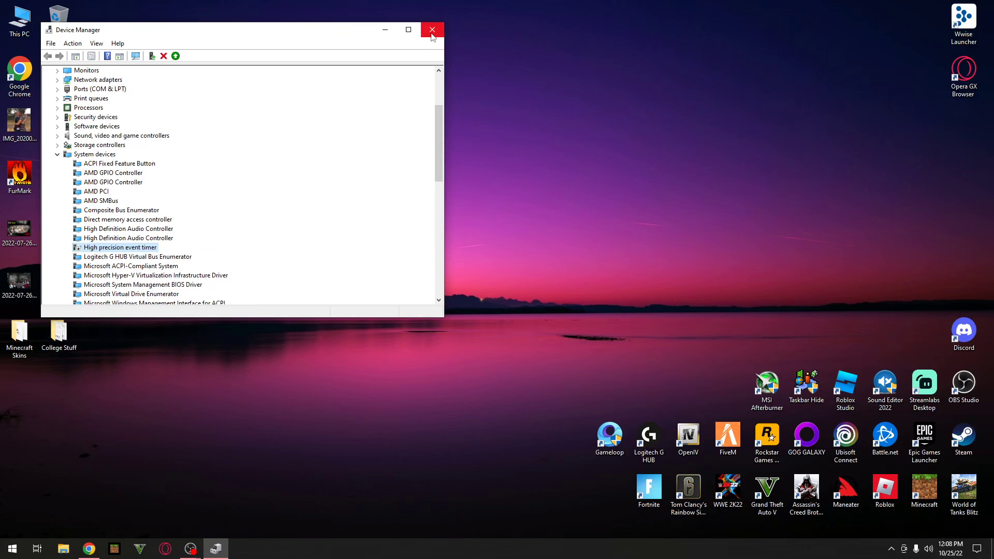
right_click(135, 248)
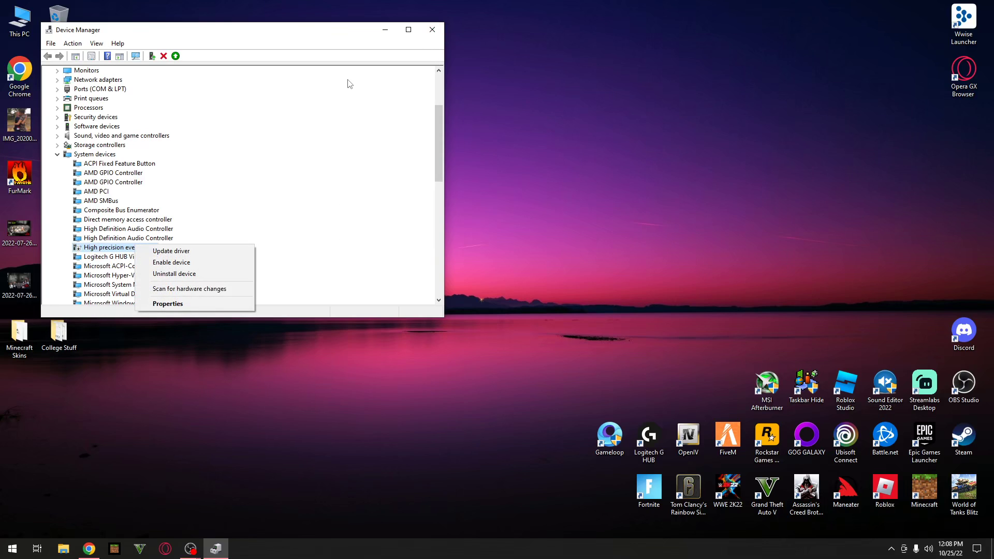
left_click(348, 81)
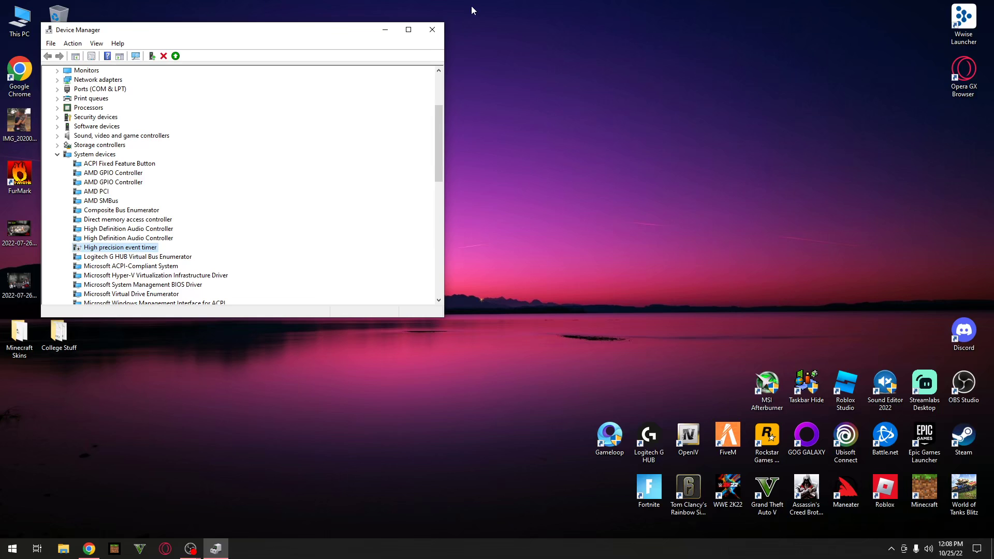
left_click(433, 30)
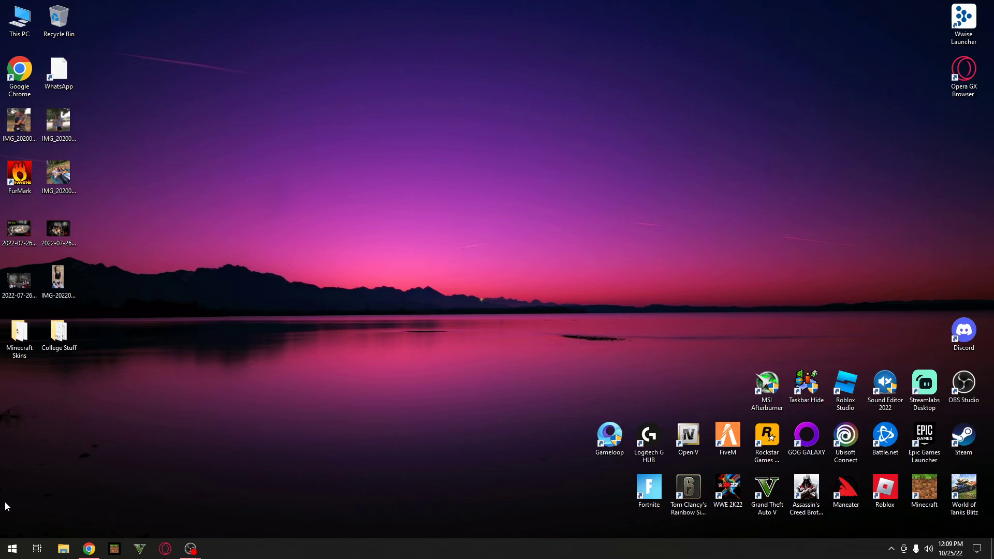
- Search for "power" and open the Edit power plan settings, moving the window to a clear spot
left_click(13, 553)
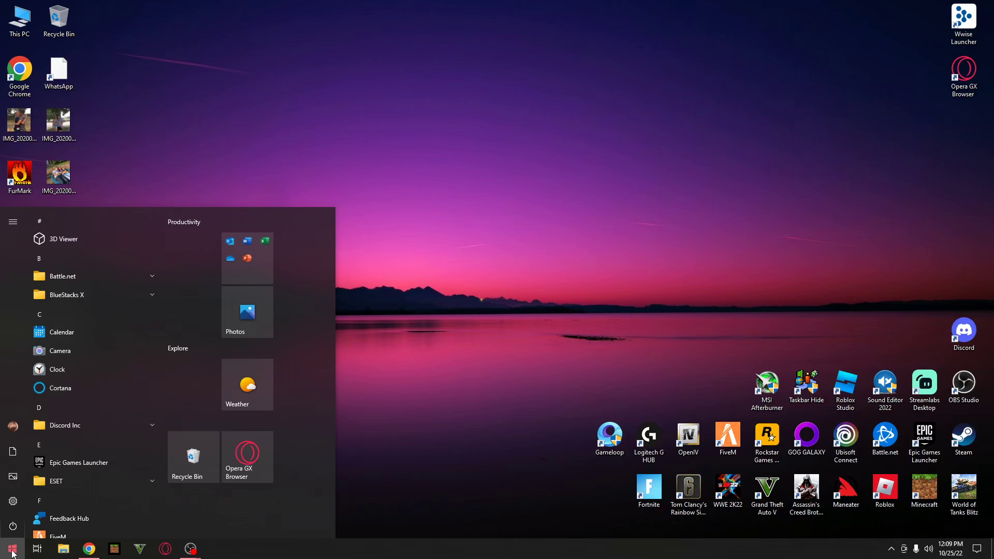
type("power")
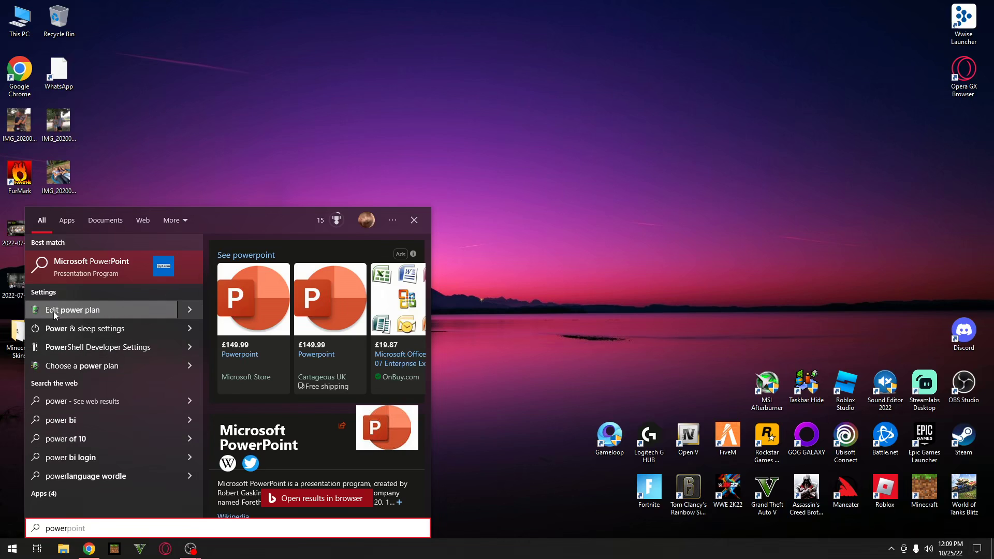
left_click(69, 310)
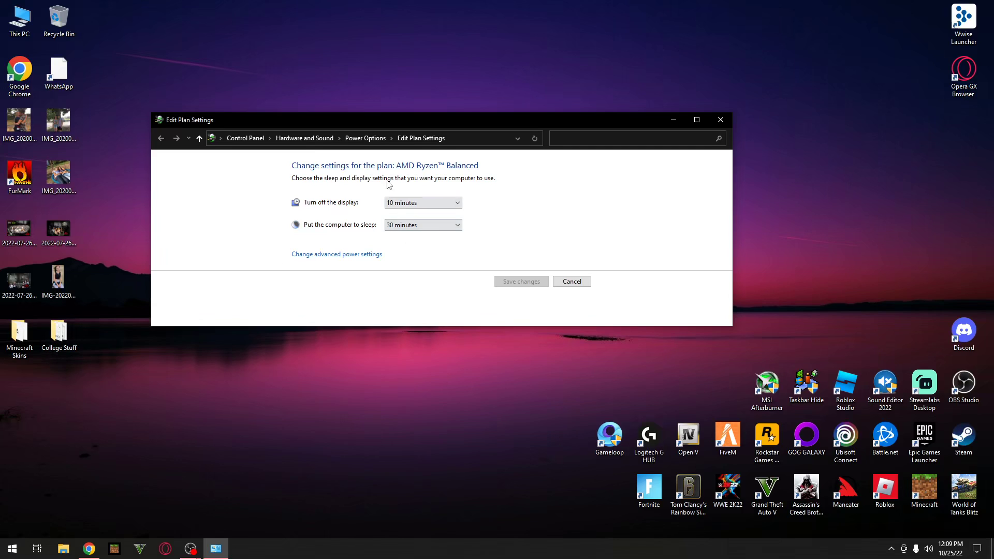
left_click_drag(465, 120, 509, 92)
left_click(8, 552)
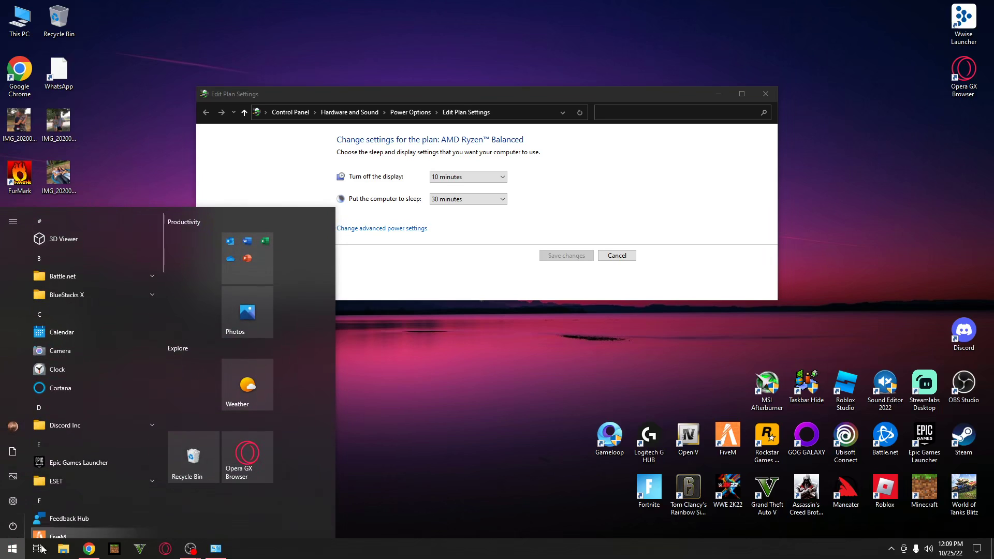
type("powe")
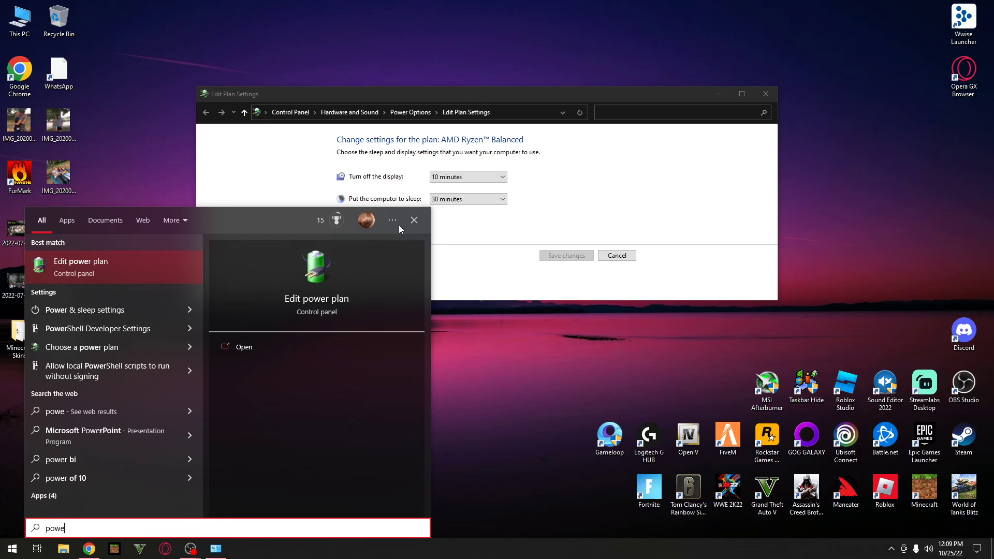
left_click(414, 221)
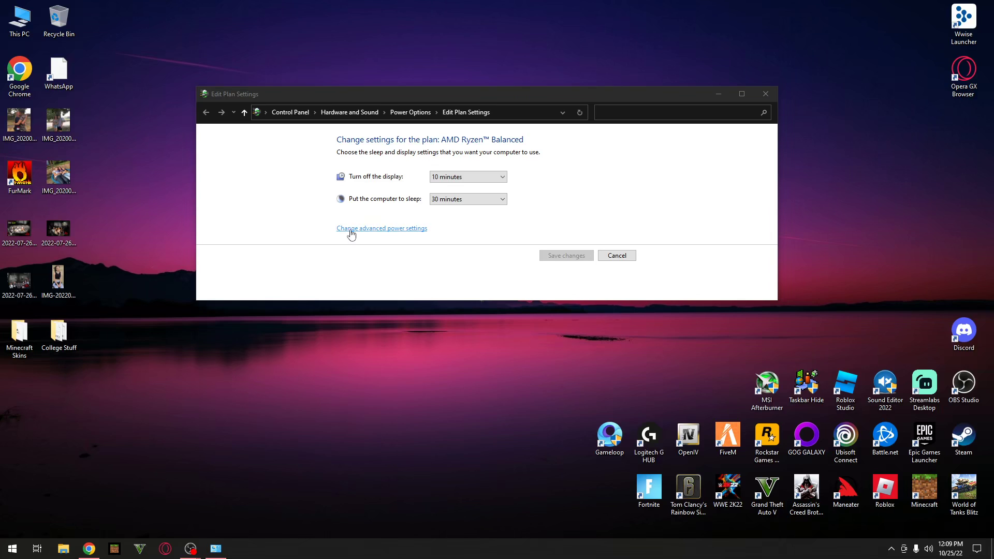
- Choose the High performance plan in the advanced power settings and accept the dialog
left_click(399, 232)
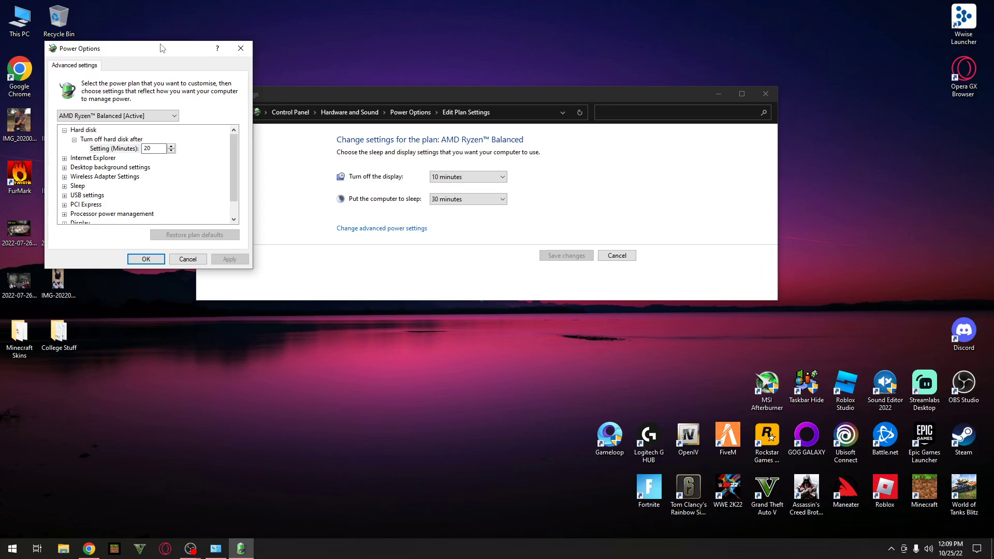
left_click_drag(158, 47, 409, 108)
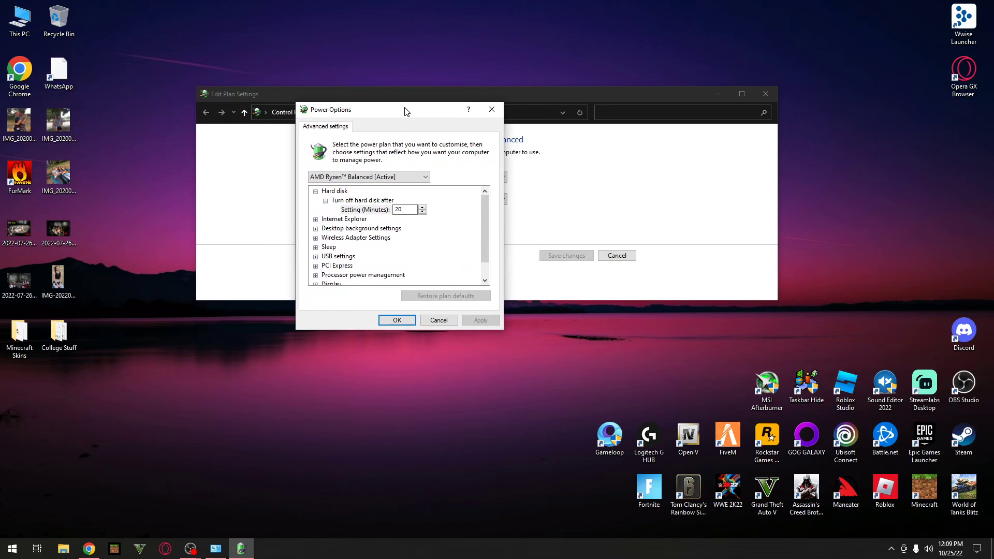
left_click(381, 179)
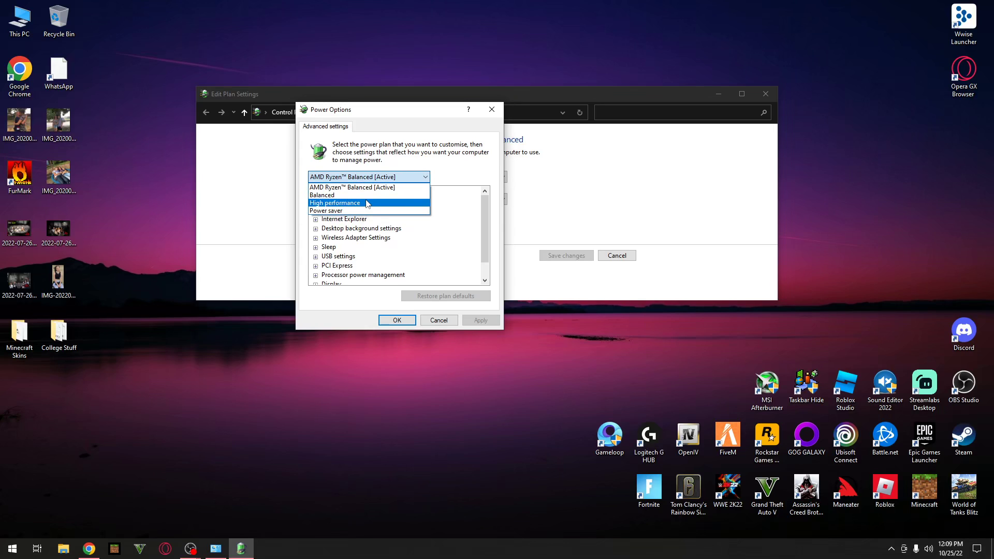
left_click(342, 204)
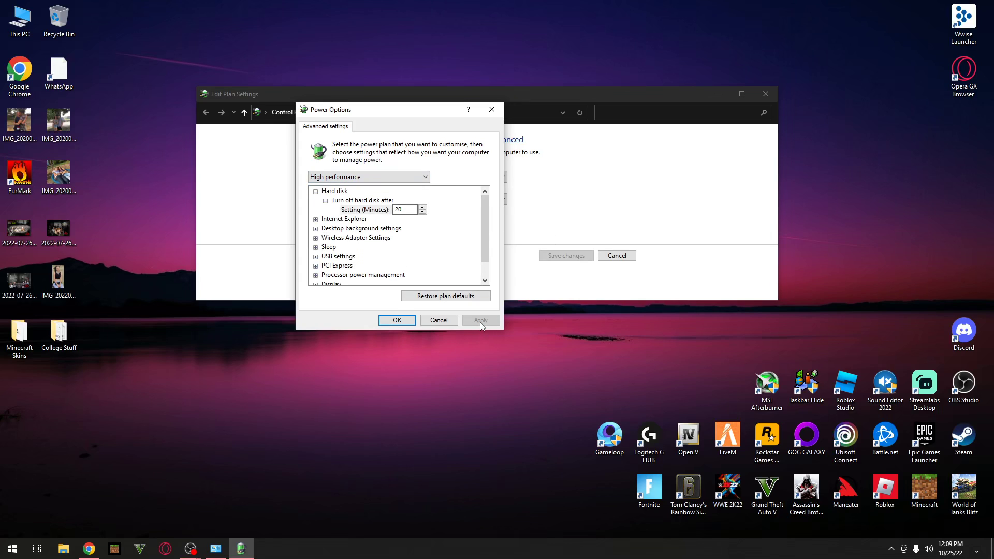
left_click(404, 322)
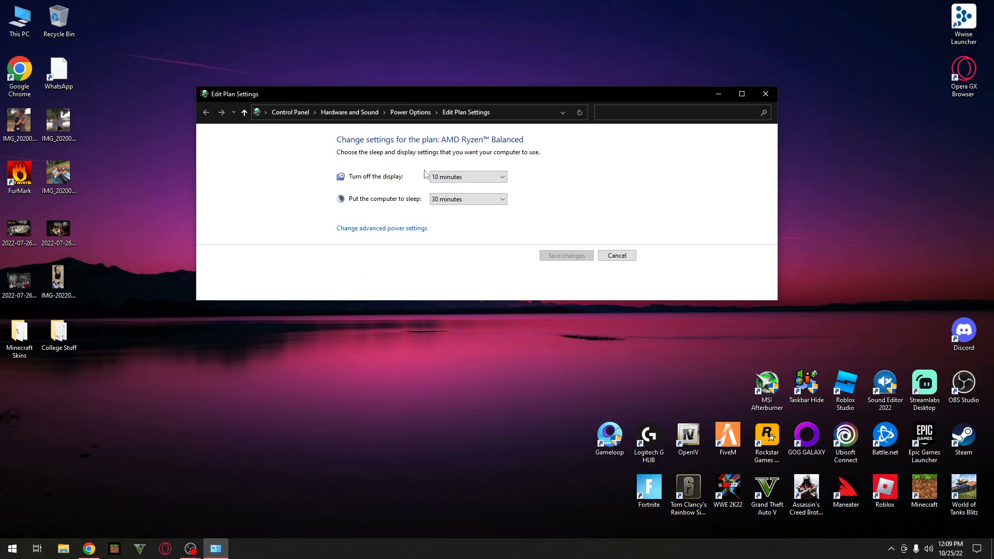
- Reopen the advanced power settings to check the selected plan, and close the dialog
left_click(376, 229)
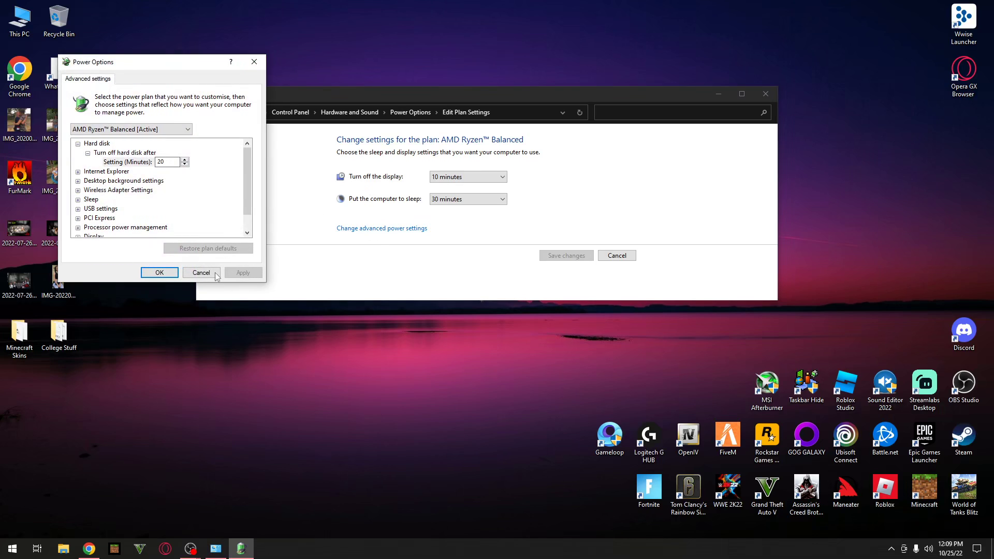
left_click(250, 64)
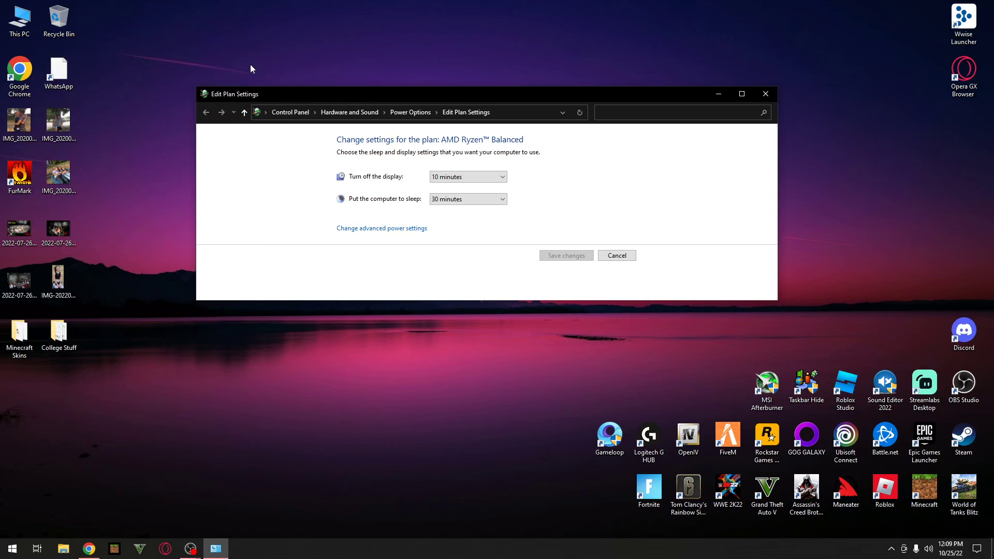
- Close the power plan settings window, then search for "task" and open Task Manager
left_click(761, 101)
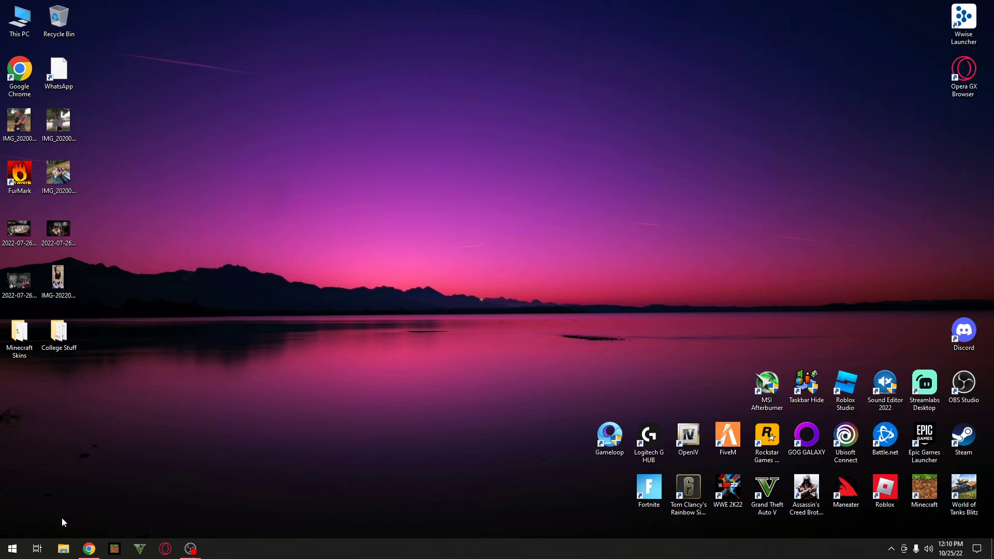
right_click(11, 554)
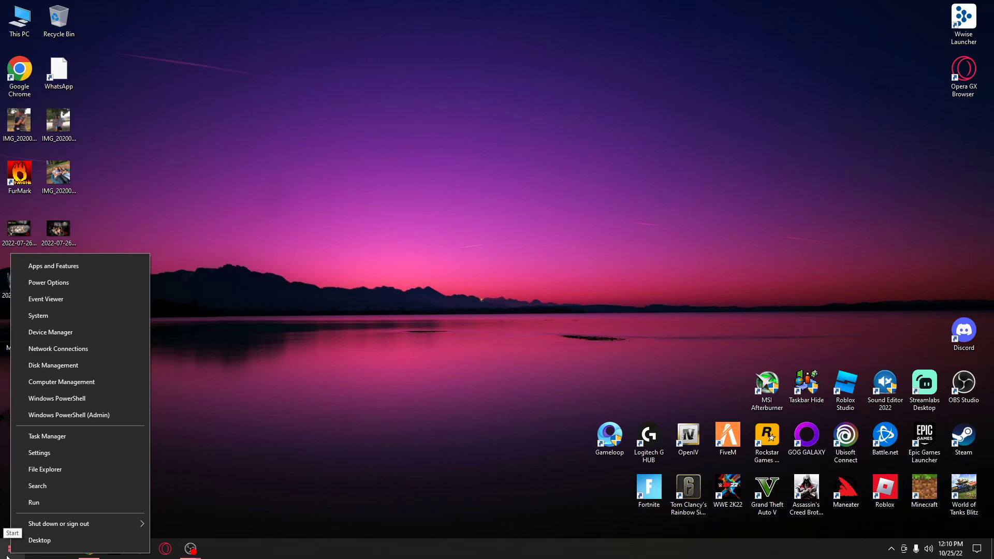
left_click(11, 550)
left_click(11, 550)
type("task")
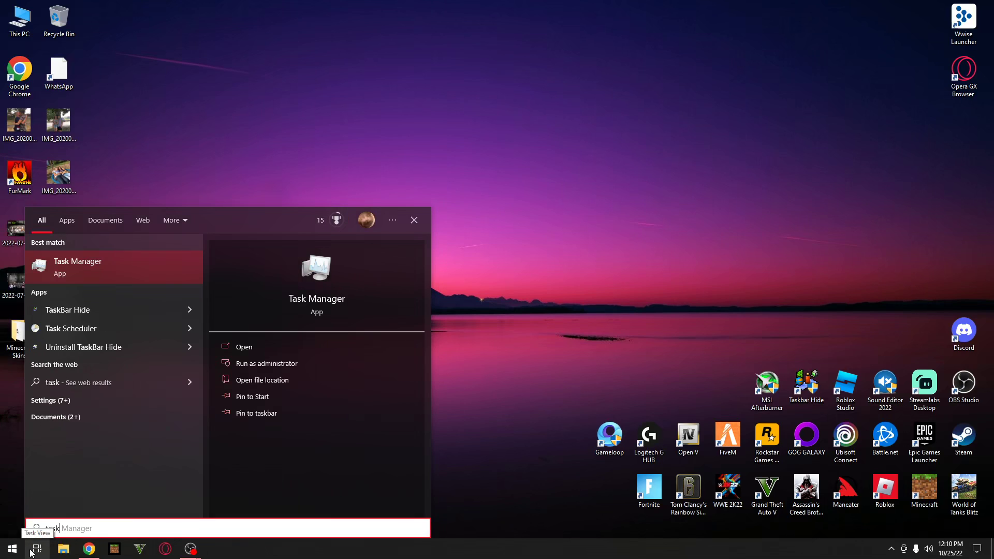
key("Return")
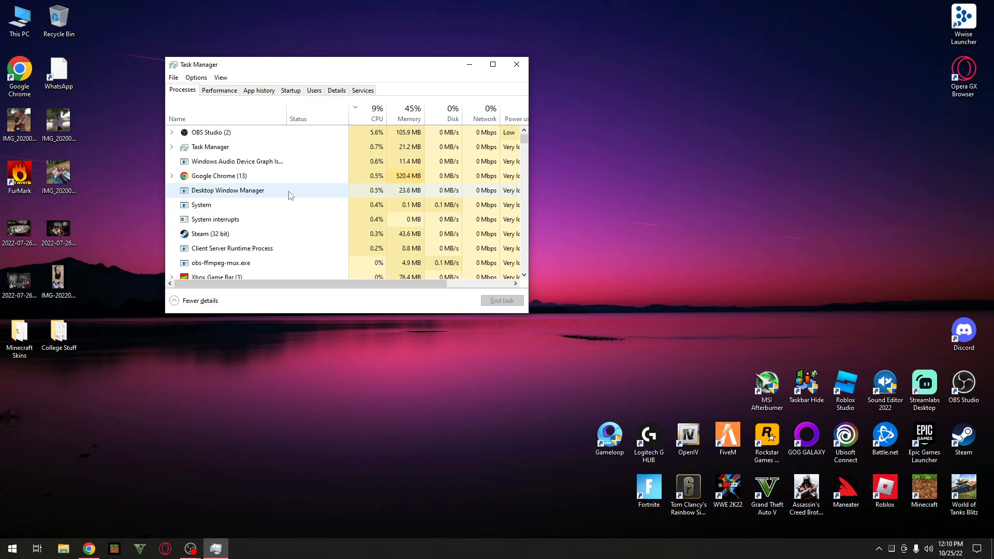
- Show the list of startup apps in Task Manager and maximize the window
left_click(288, 95)
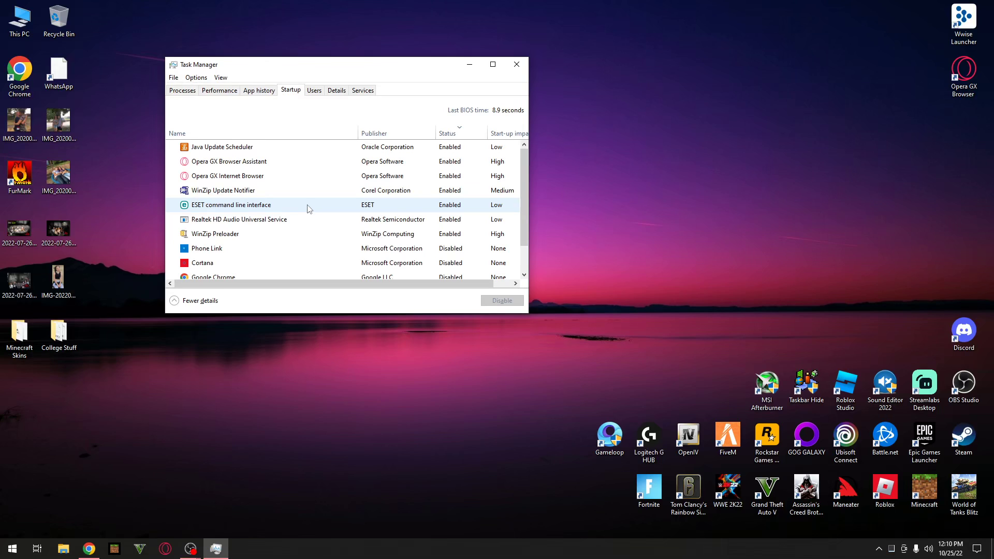
scroll(310, 248, "down", 2)
left_click(493, 64)
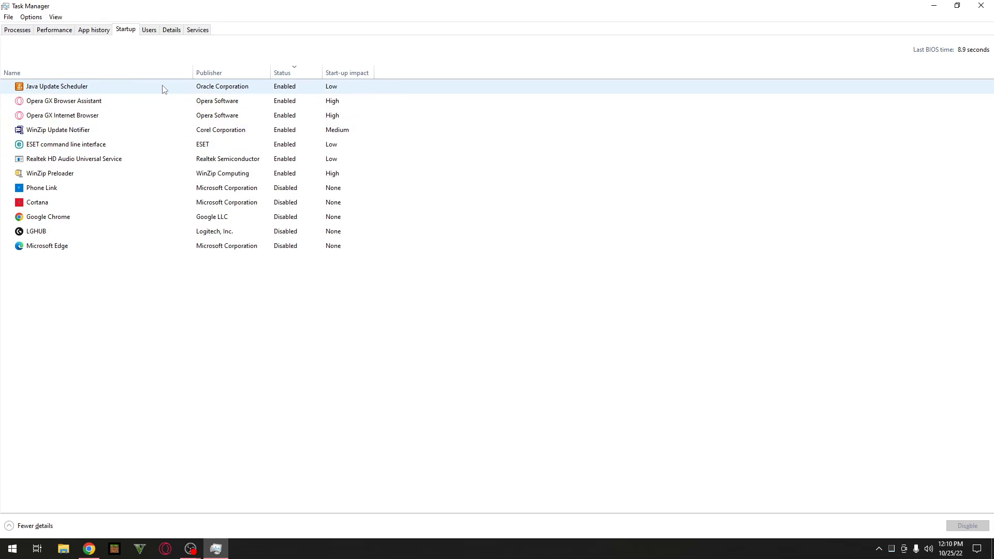
- Disable Opera GX Internet Browser and Opera GX Browser Assistant from running at startup
left_click(105, 120)
right_click(107, 118)
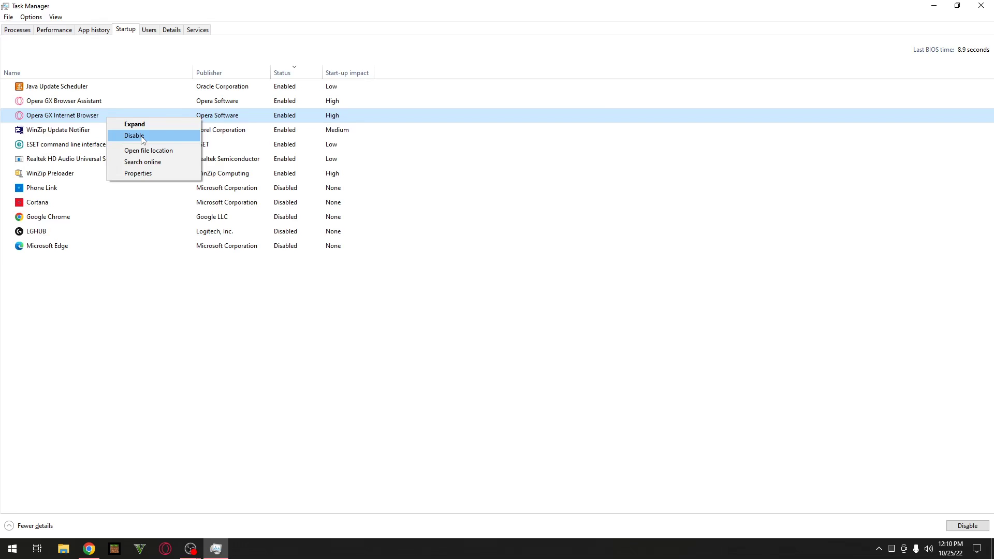
right_click(68, 113)
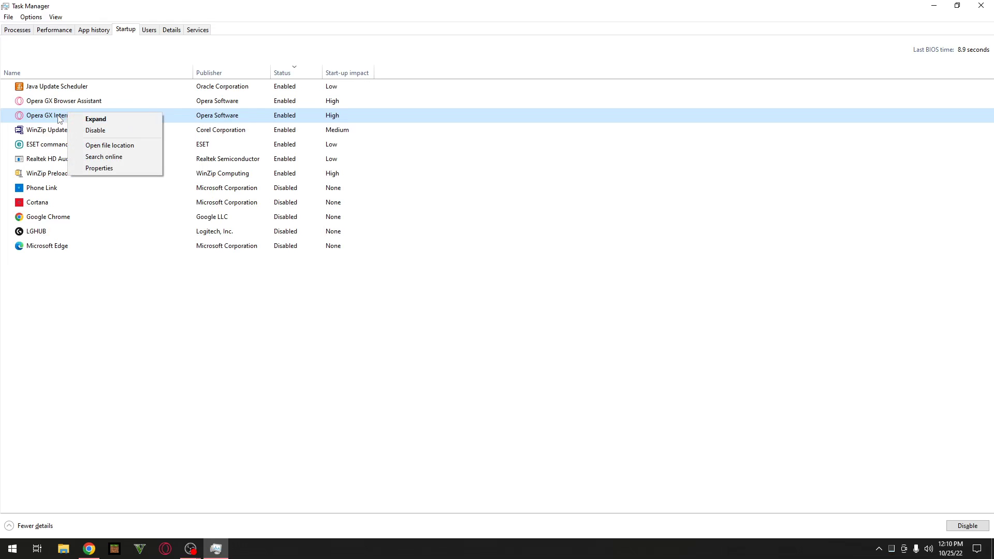
left_click(56, 115)
right_click(68, 122)
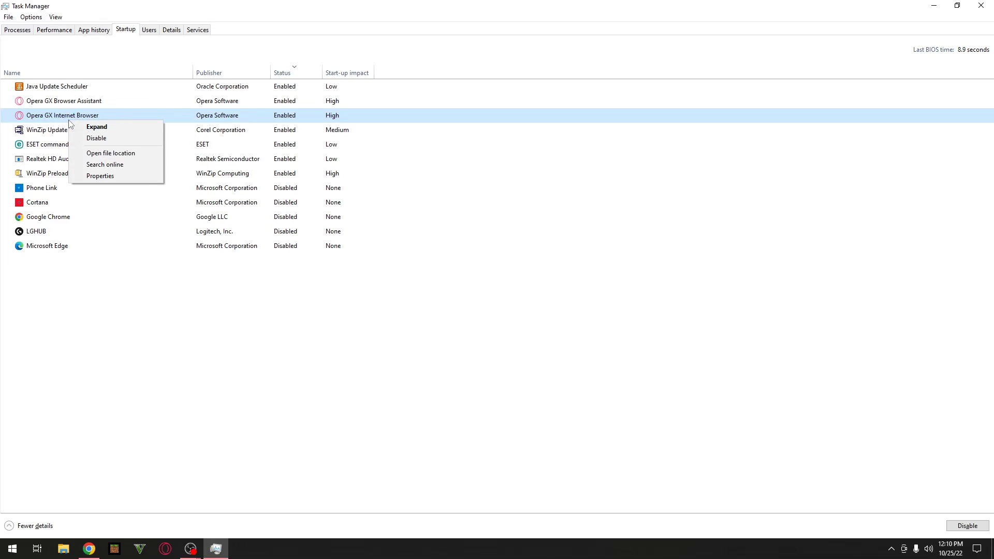
left_click(111, 139)
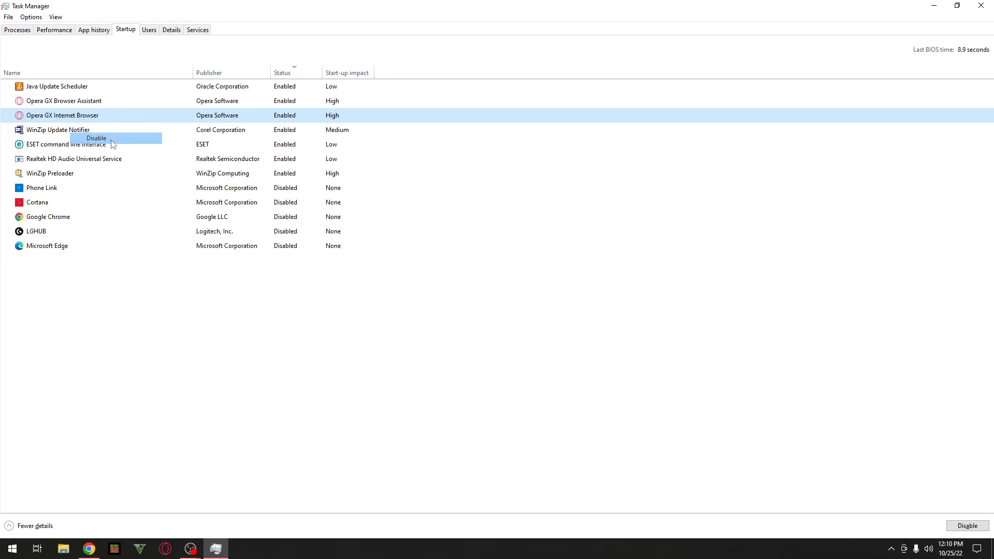
right_click(120, 104)
left_click(160, 122)
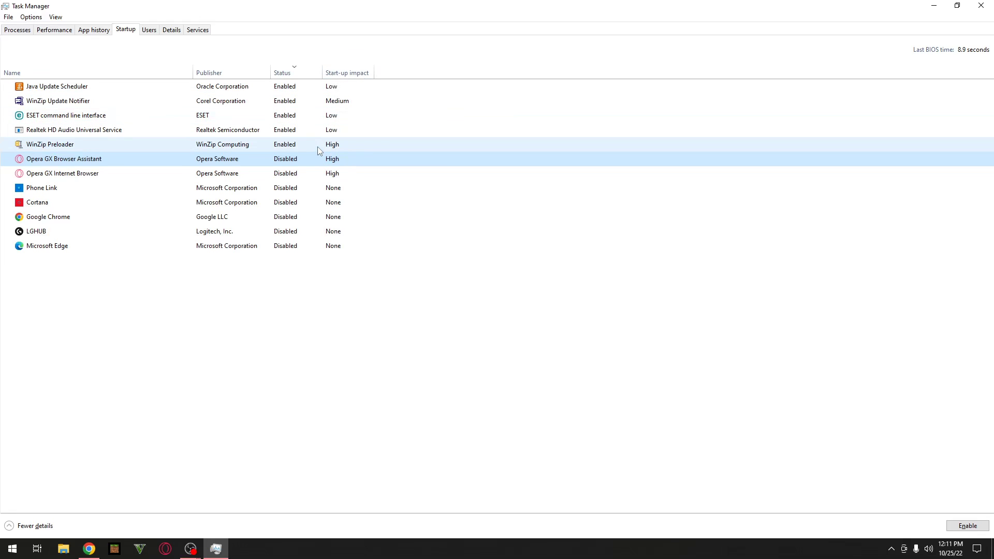
- Check the status and start-up impact of the two Opera GX entries
left_click(203, 177)
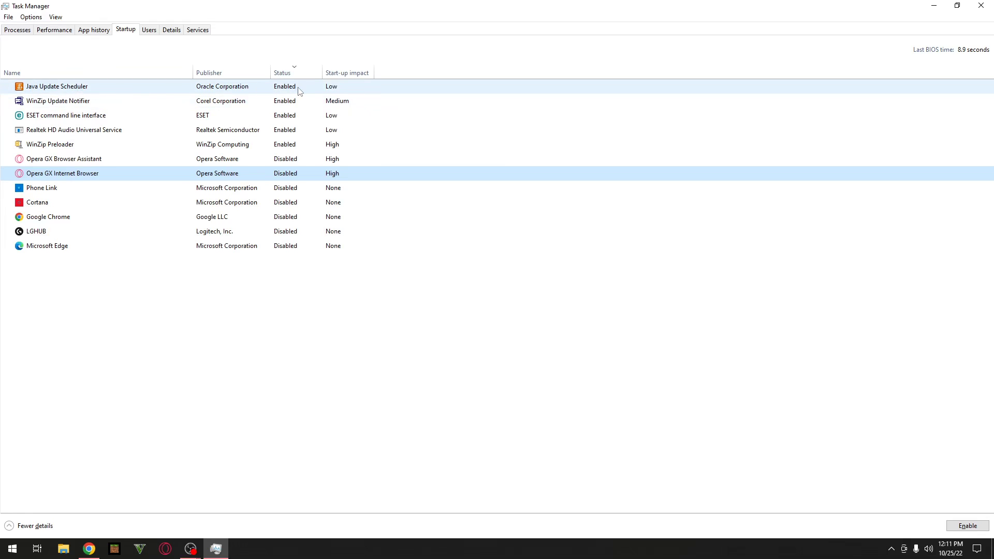
left_click(343, 161)
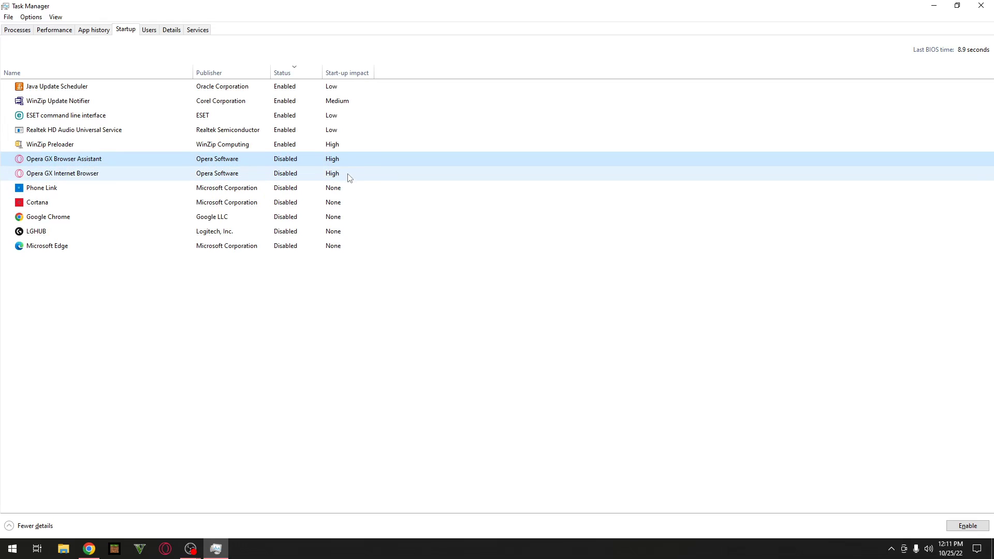
left_click(348, 178)
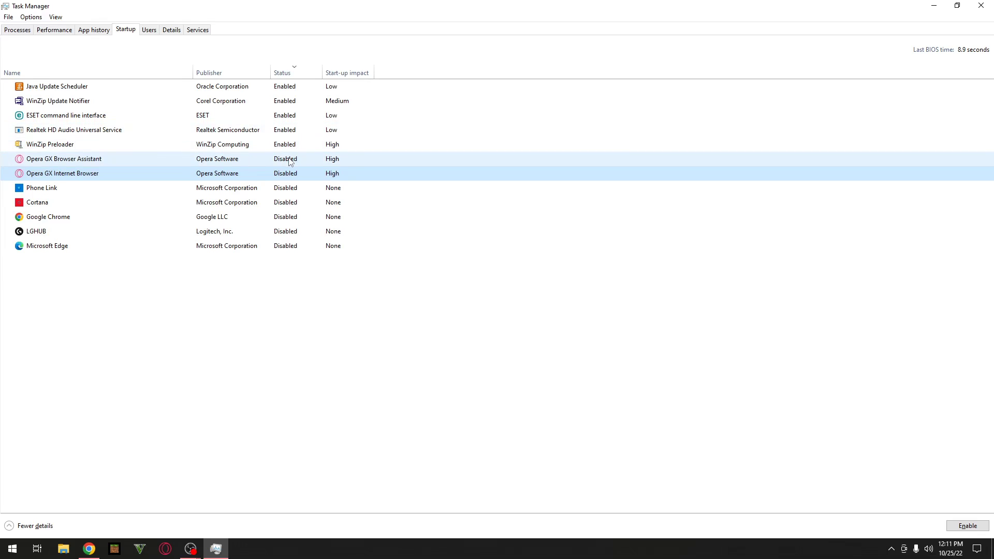
- Disable WinZip Update Notifier and WinZip Preloader from running at startup
left_click(290, 107)
right_click(245, 103)
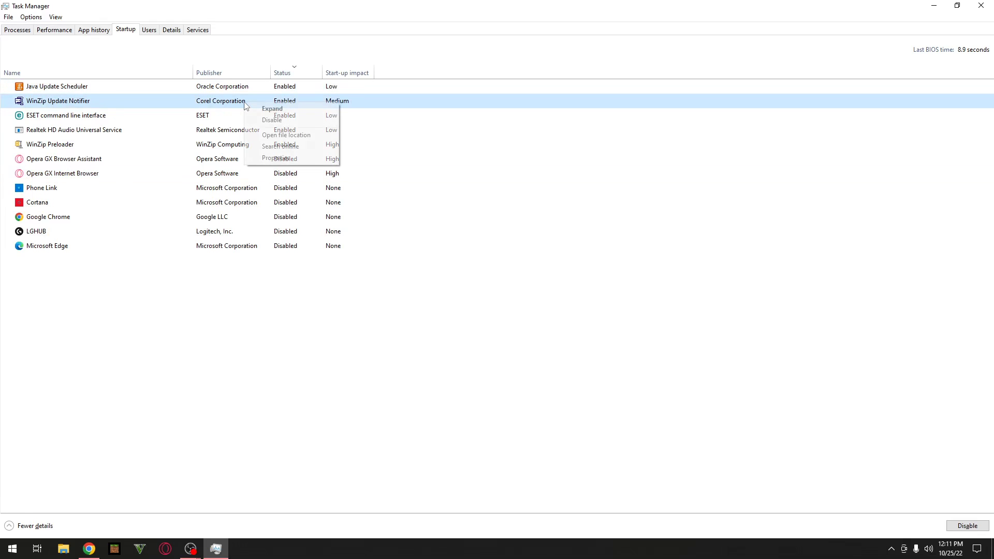
left_click(272, 120)
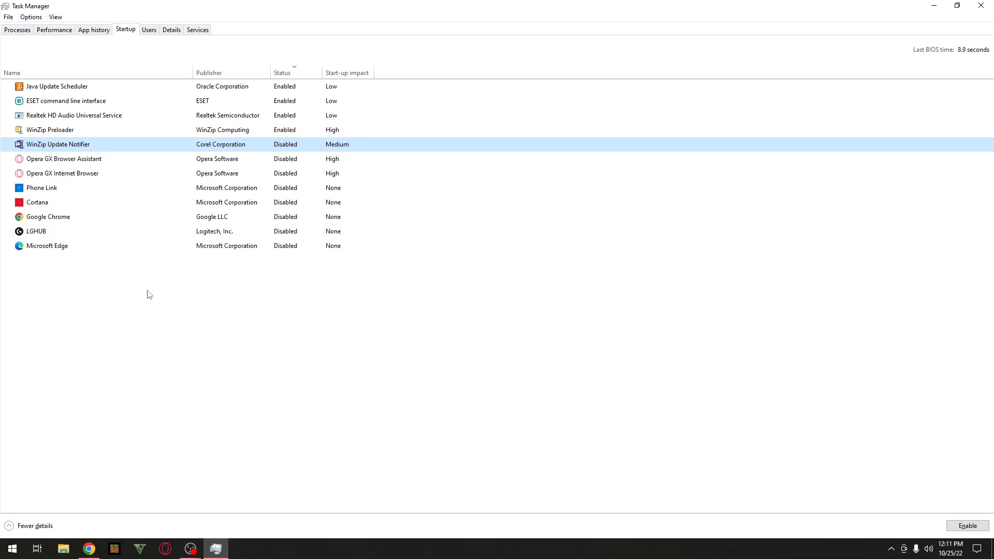
left_click(247, 133)
right_click(249, 132)
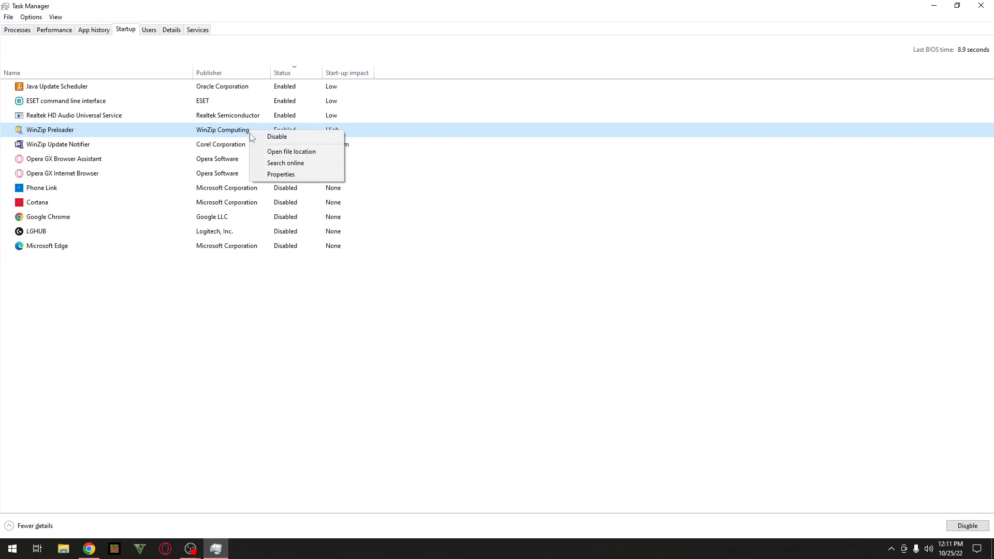
left_click(281, 138)
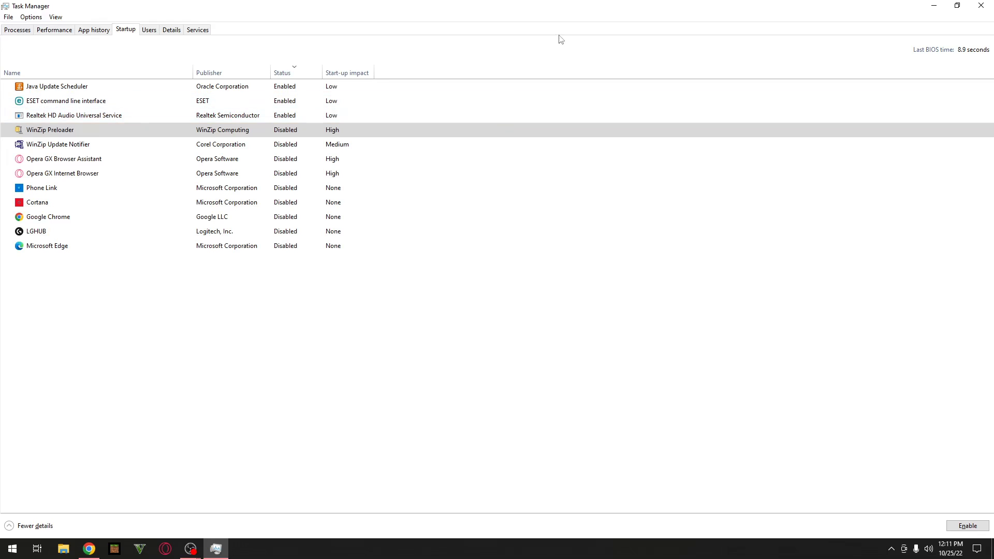
- Show the running processes with the window restored to normal size, and check OBS Studio before minimizing it
left_click(18, 31)
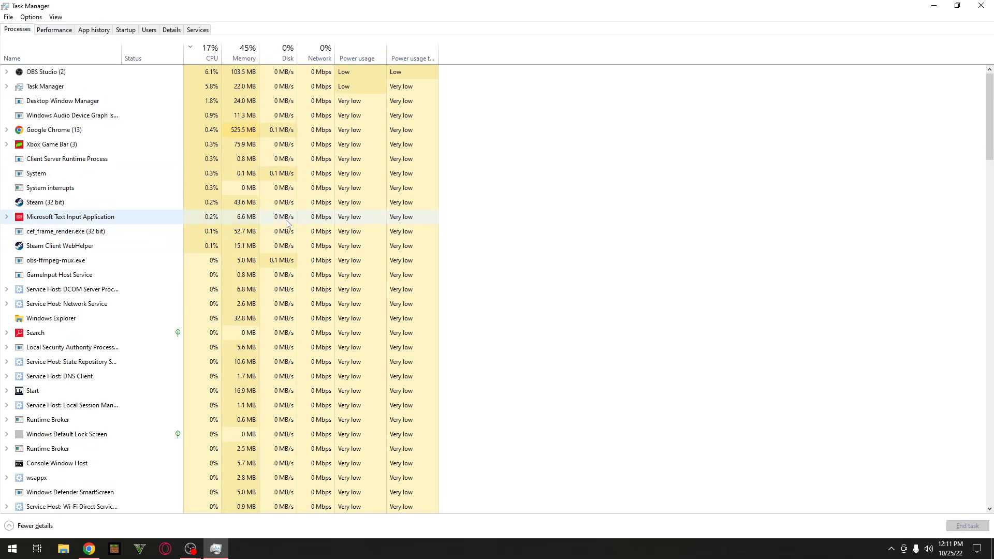
left_click(956, 5)
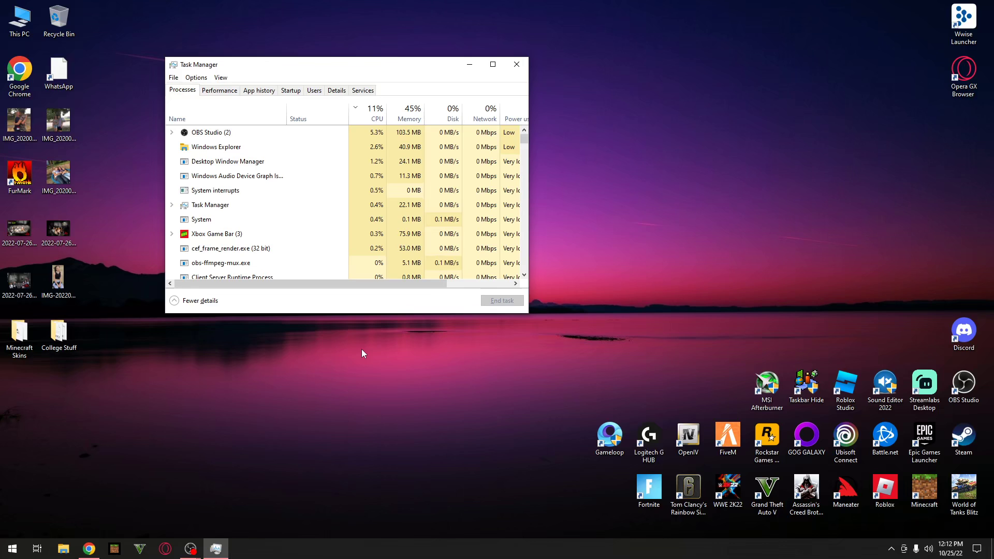
left_click(190, 549)
left_click(163, 506)
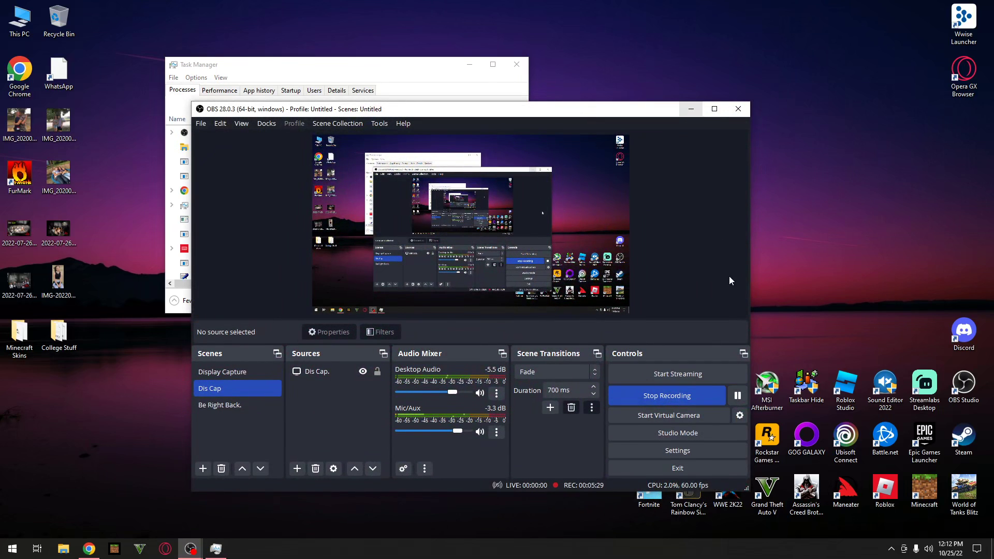
left_click(690, 109)
left_click(429, 421)
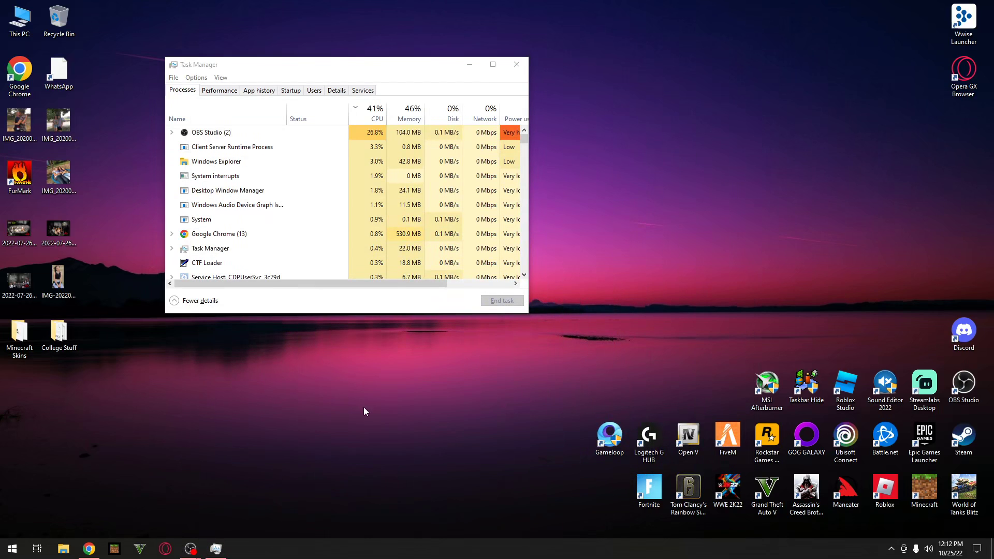
- Examine the CPU utilisation graph and speed in Task Manager's performance view
left_click(224, 92)
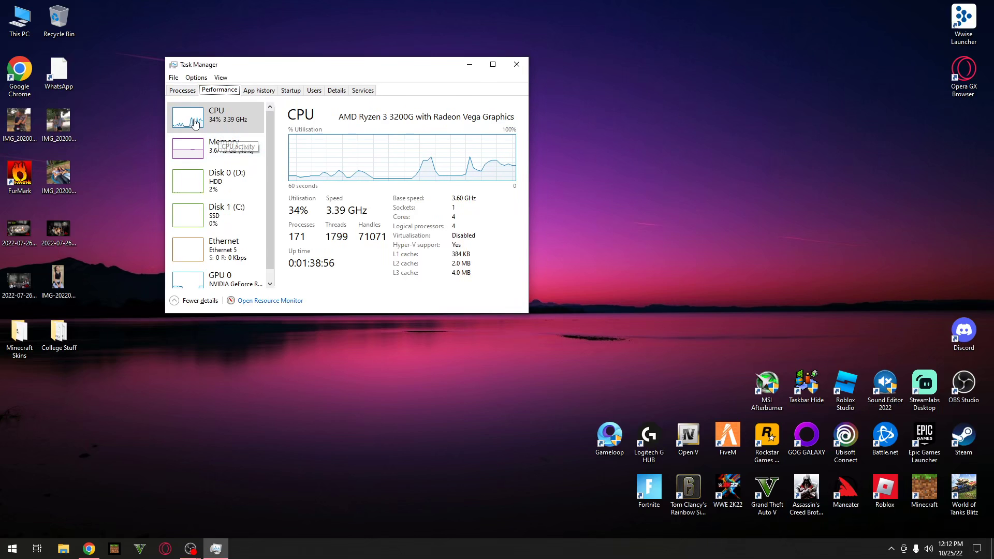
left_click(210, 127)
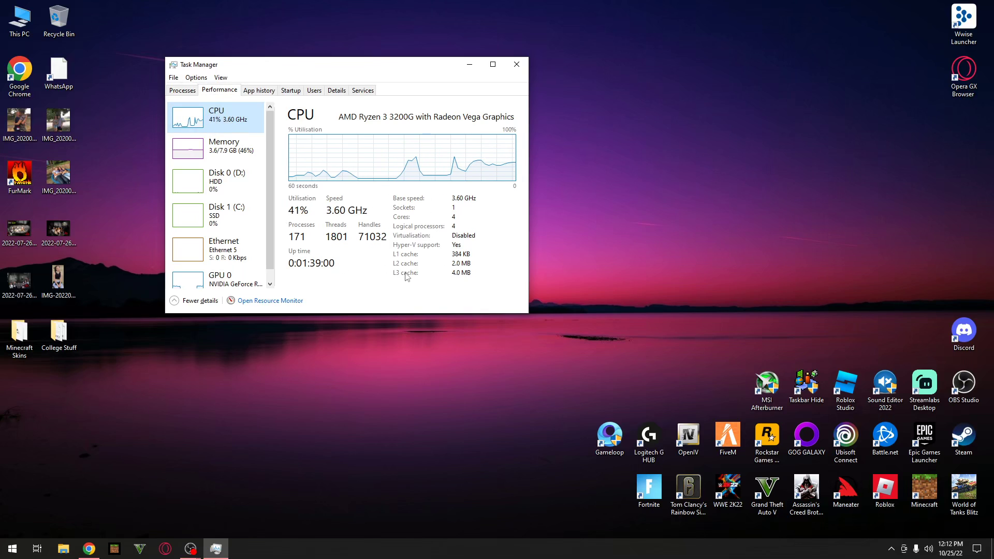
left_click(249, 331)
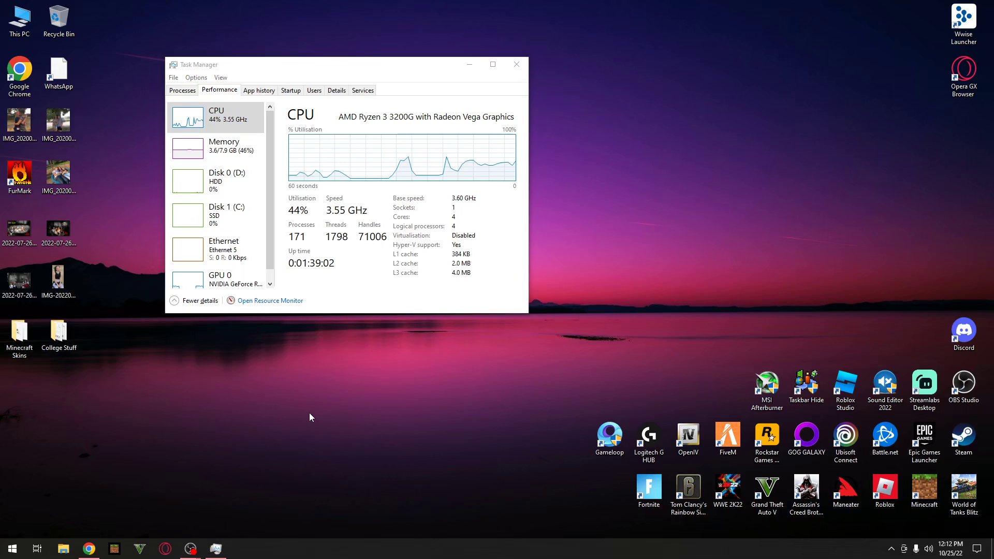